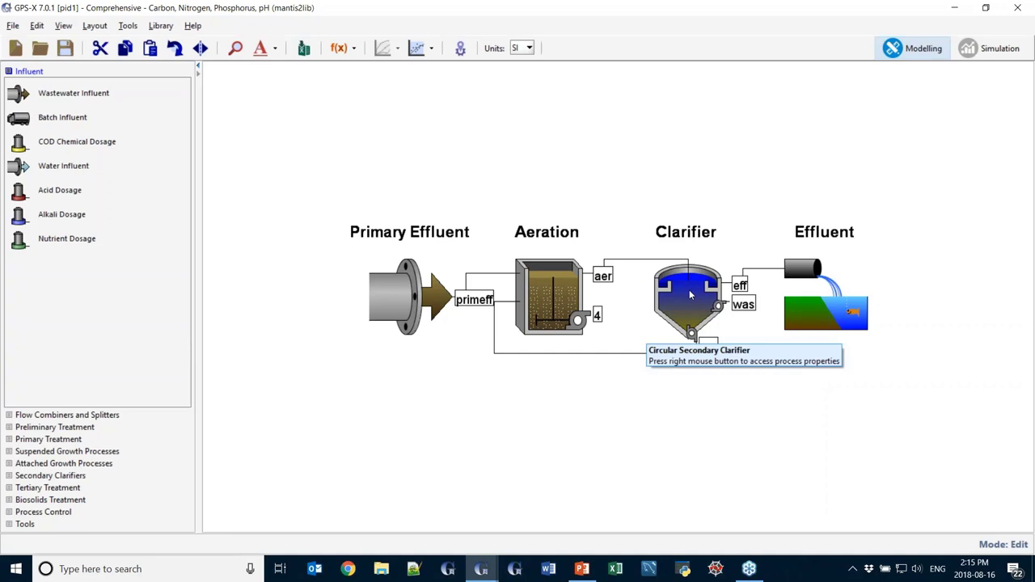
Step: In the clarifier's operational input parameters, turn on the pumped flow controller and set its control variable setpoint to 2500
right_click(690, 296)
mouse_move(748, 328)
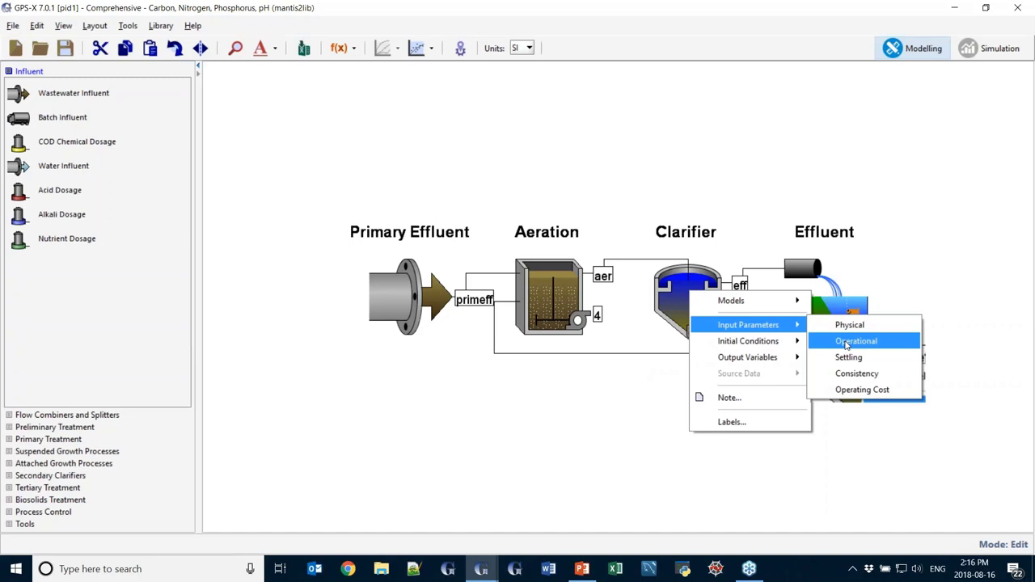
left_click(847, 343)
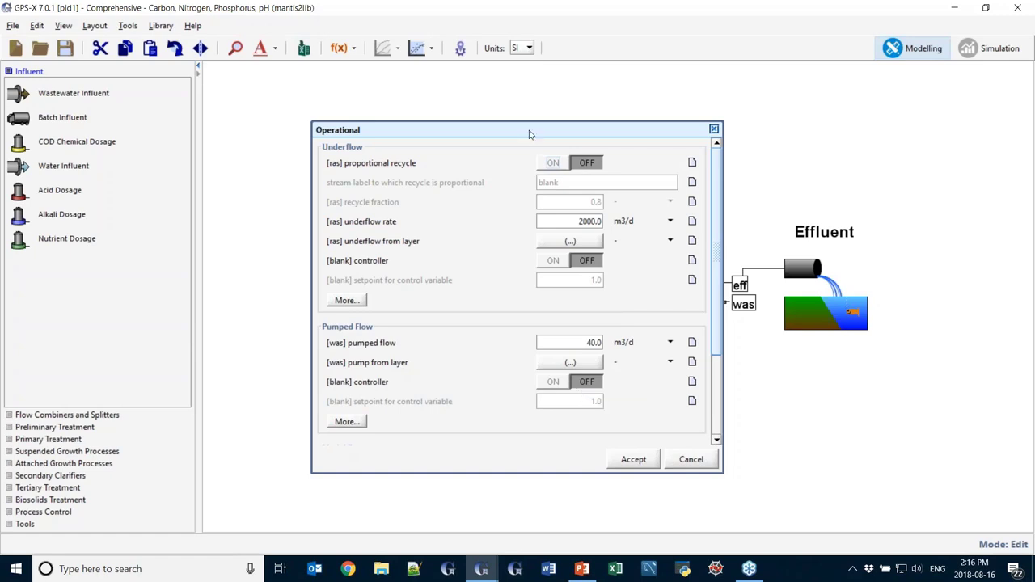
left_click_drag(550, 130, 825, 166)
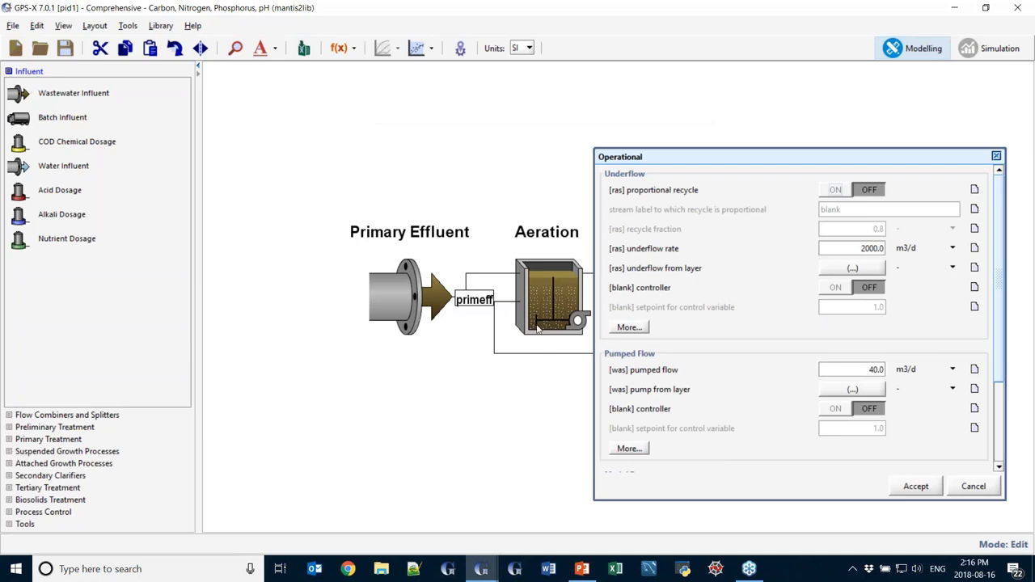
left_click(834, 409)
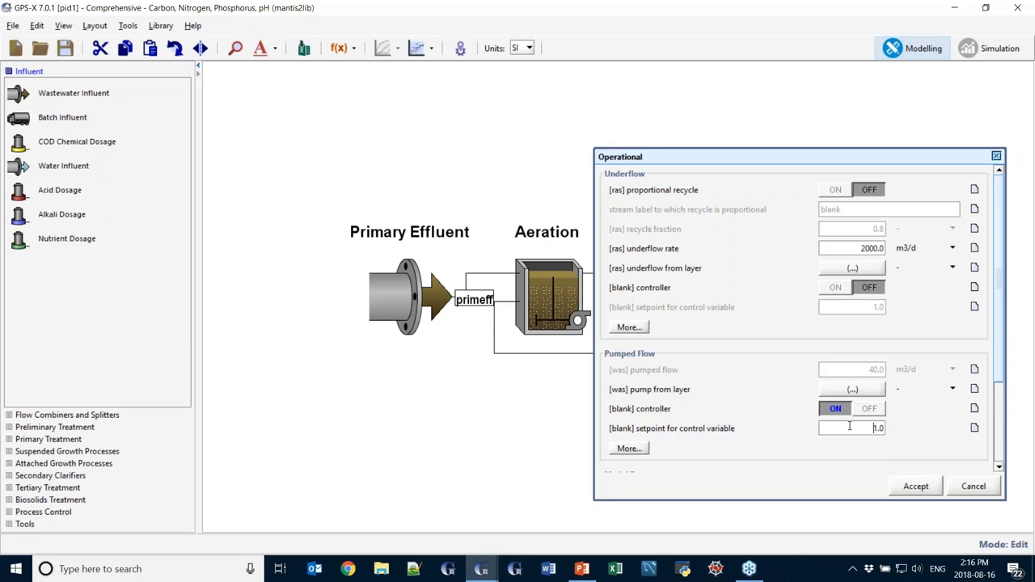
left_click_drag(851, 427, 902, 428)
type("2500")
key("Return")
Step: Set the pumped flow controller's control variable to xaer, copying the cryptic name of the aeration tank's mixed liquor suspended solids
left_click(643, 455)
left_click_drag(613, 158, 889, 103)
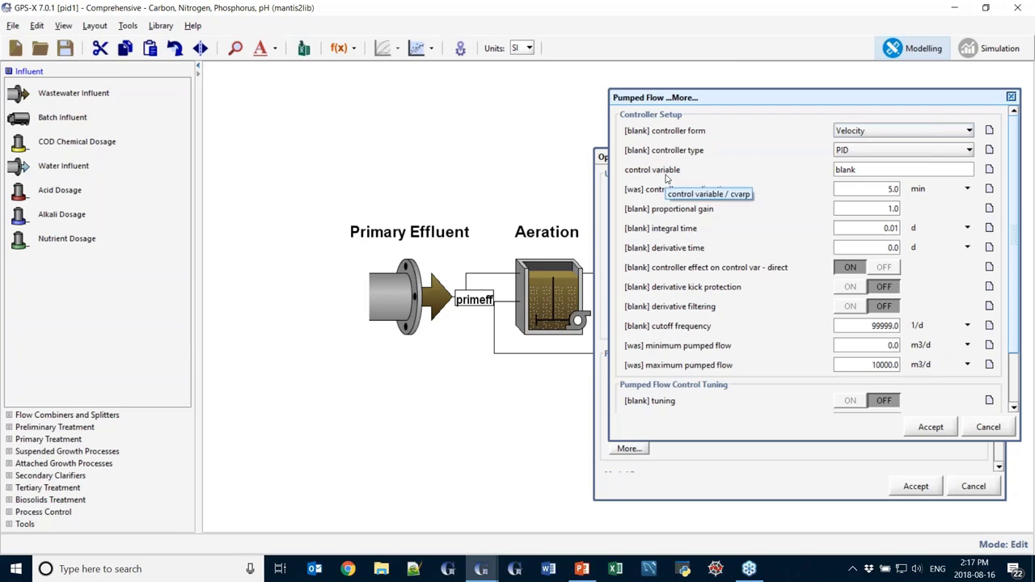
right_click(547, 293)
mouse_move(603, 362)
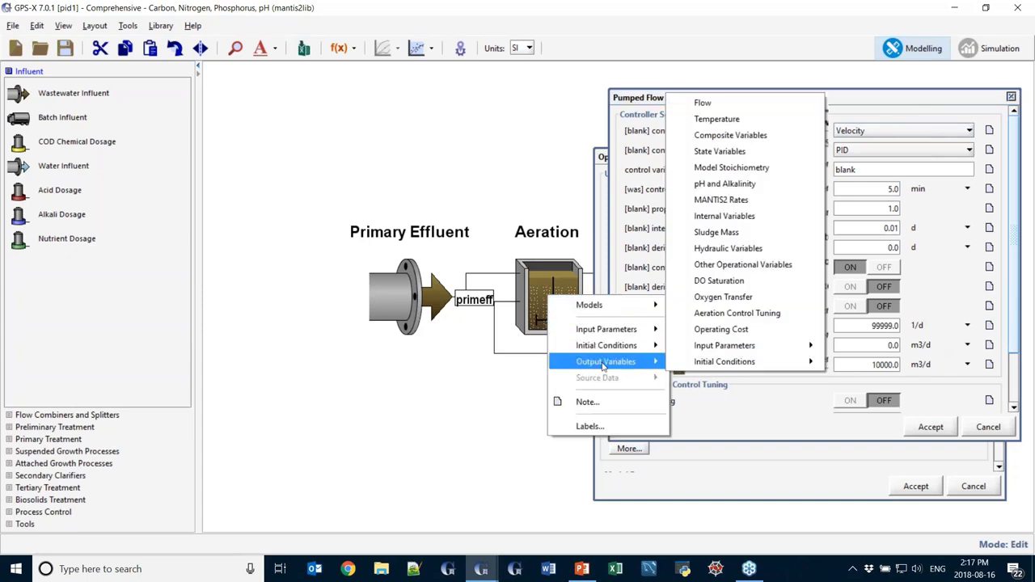
left_click(752, 139)
left_click_drag(580, 203, 367, 186)
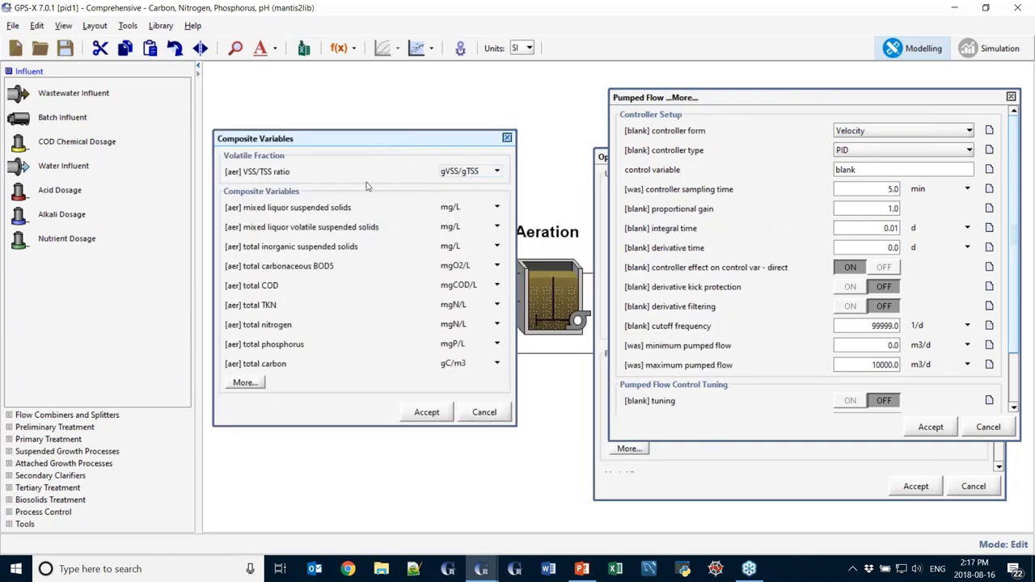
right_click(301, 214)
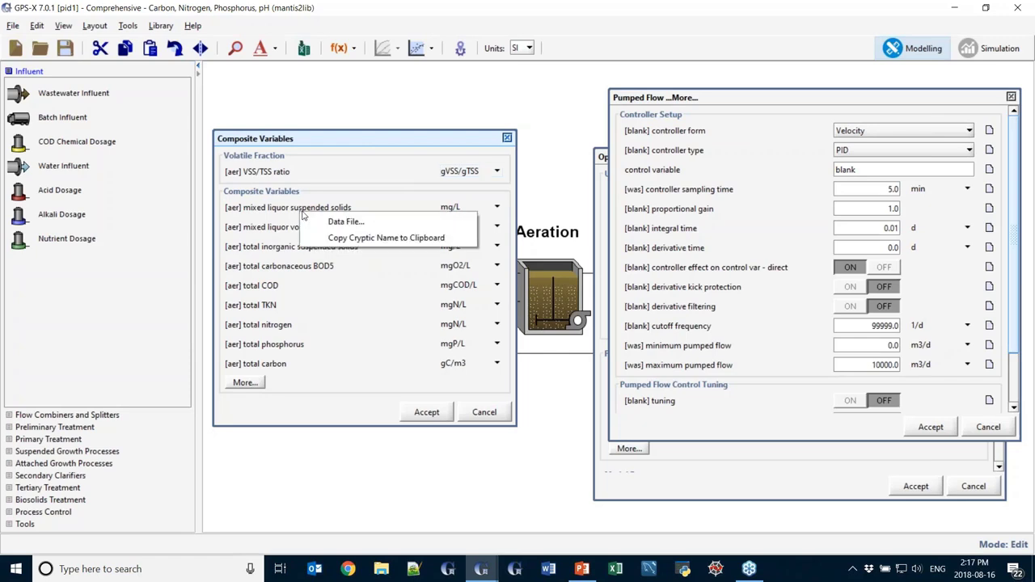
left_click(396, 240)
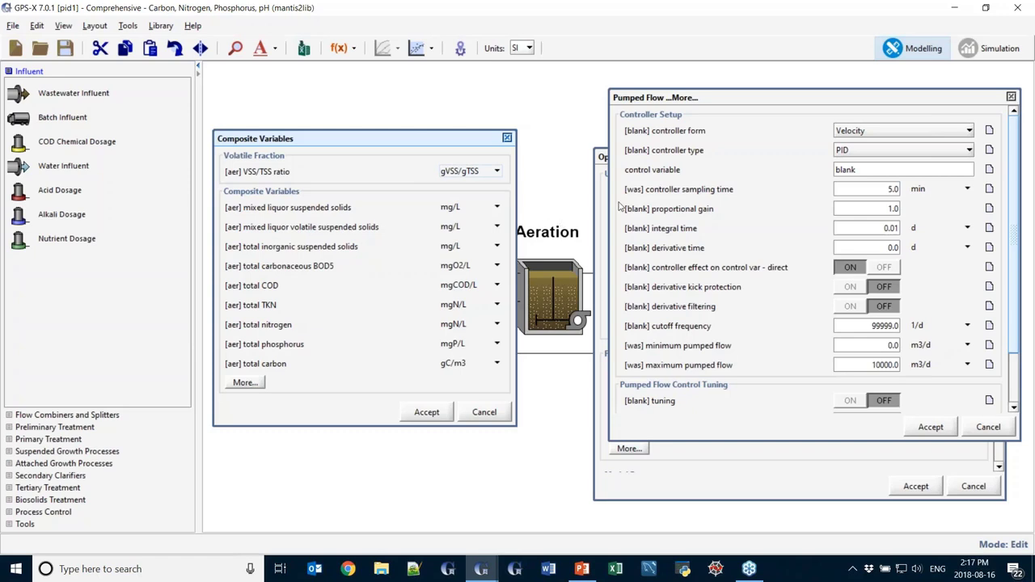
double_click(866, 169)
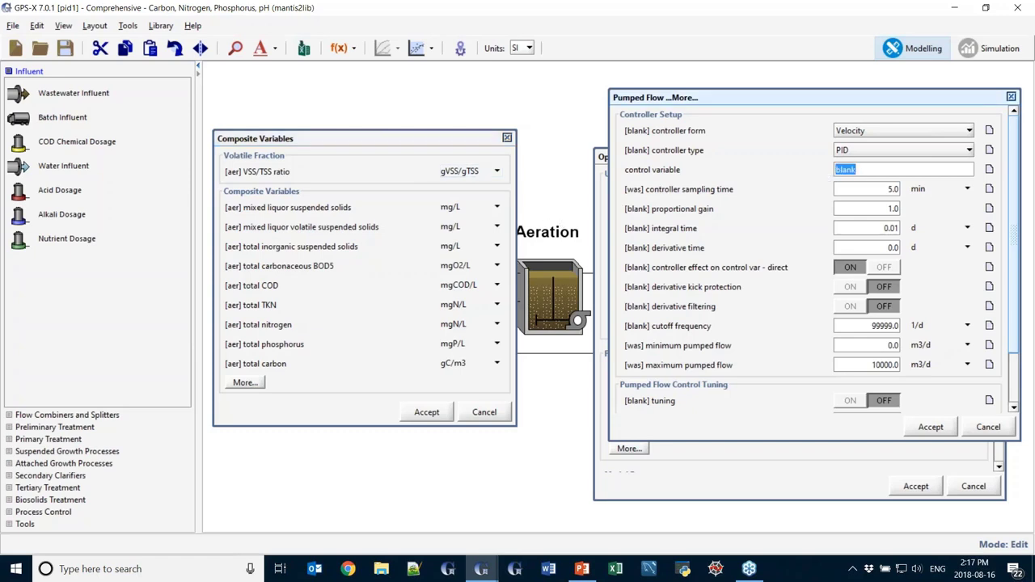
key("ctrl+v")
left_click(482, 412)
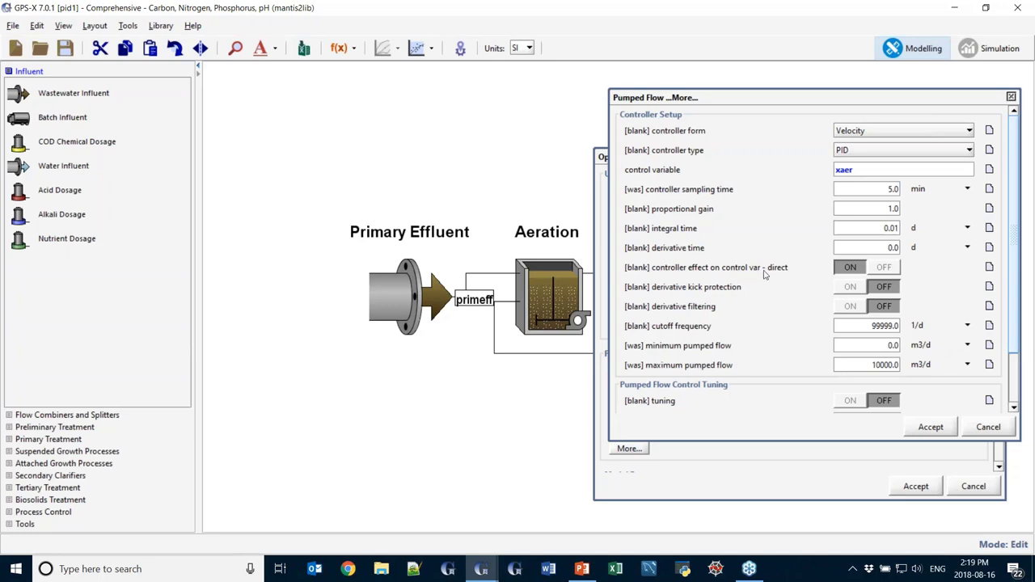
Step: Turn off the controller's direct effect on the control variable and accept the controller setup and operational parameters
left_click(884, 268)
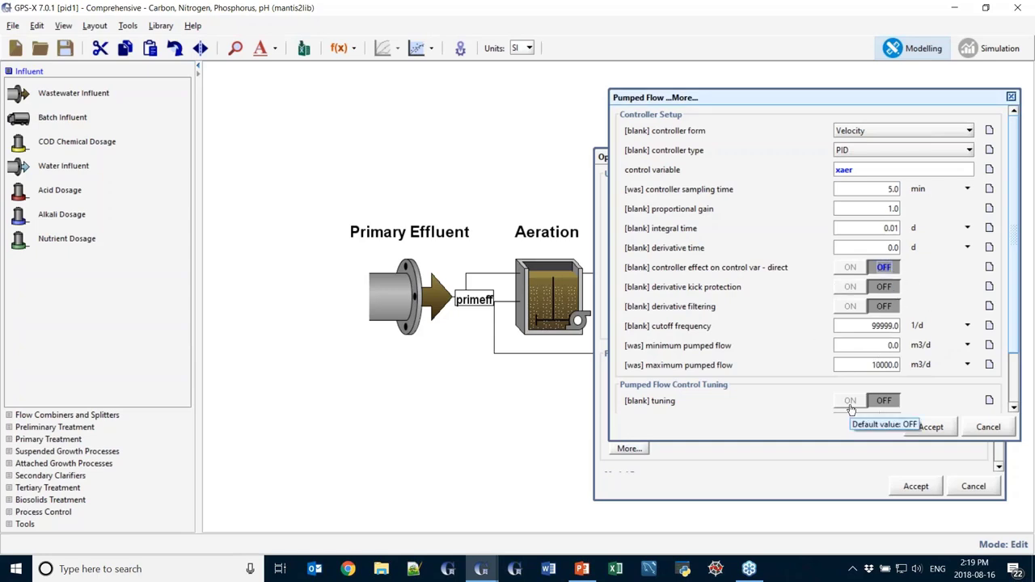
left_click(934, 432)
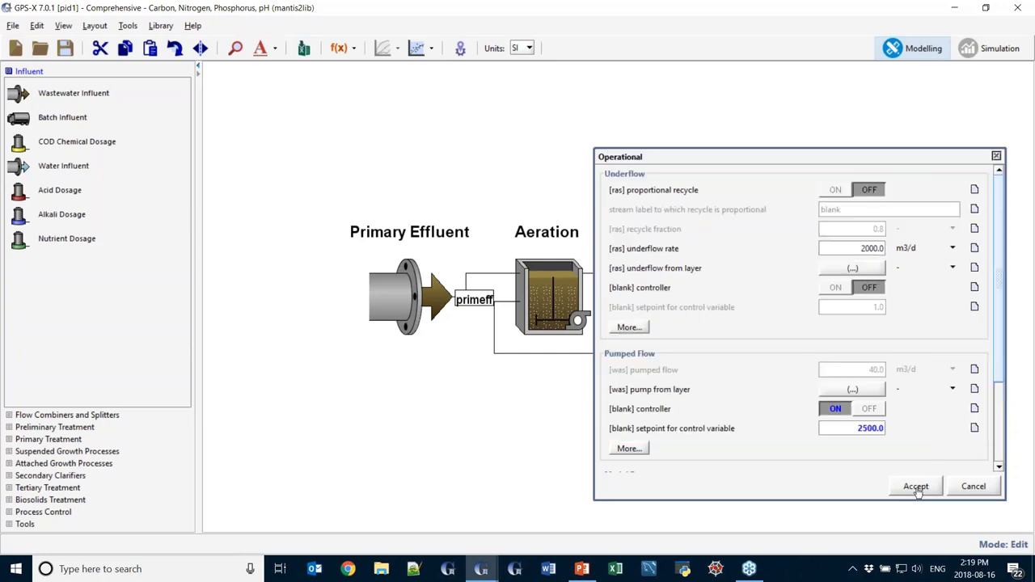
left_click(916, 486)
Step: Switch to simulation mode, display the Controller Behaviour graph, and run the 4-day simulation from steady state
left_click(988, 50)
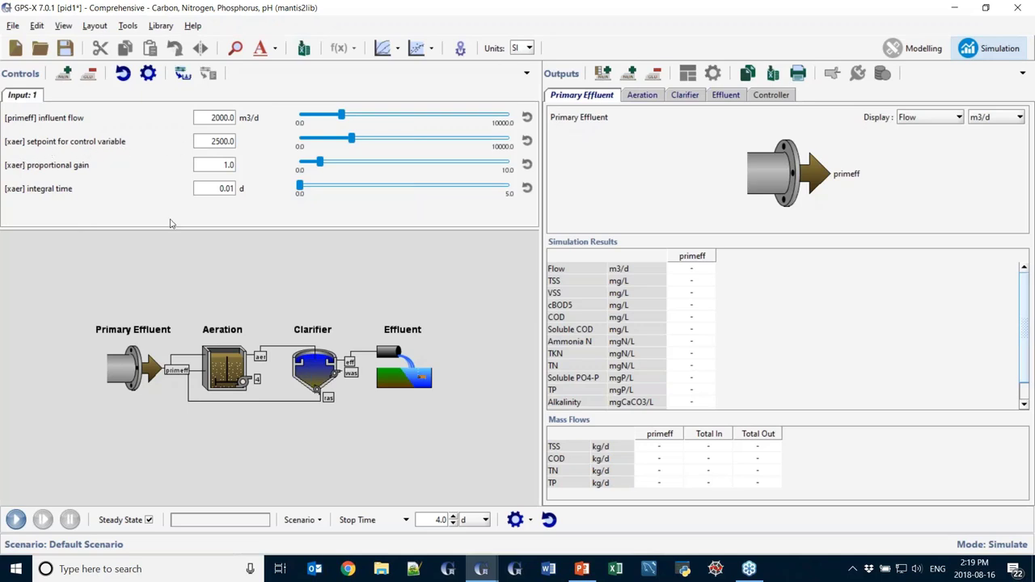
left_click(765, 98)
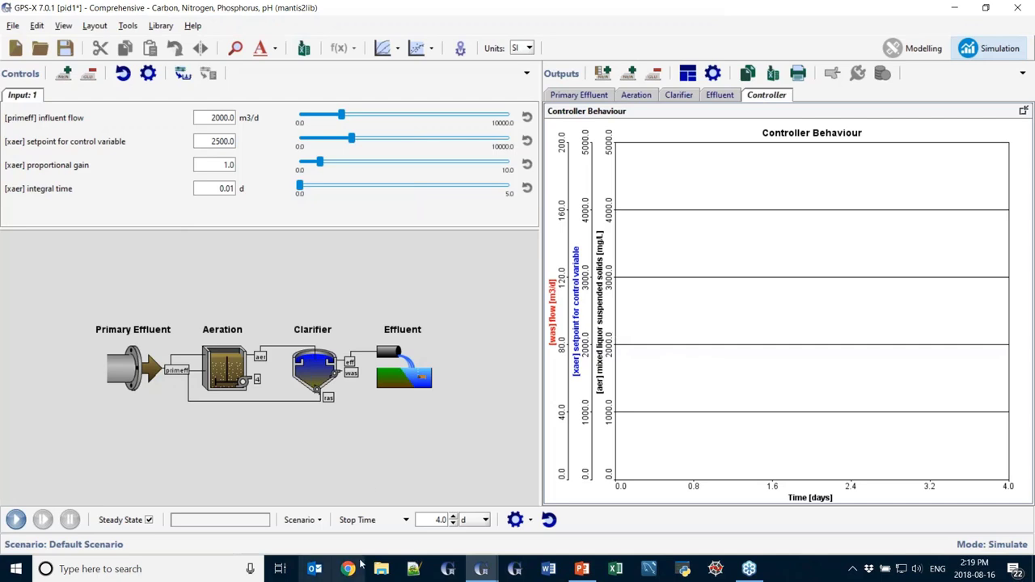
left_click(16, 520)
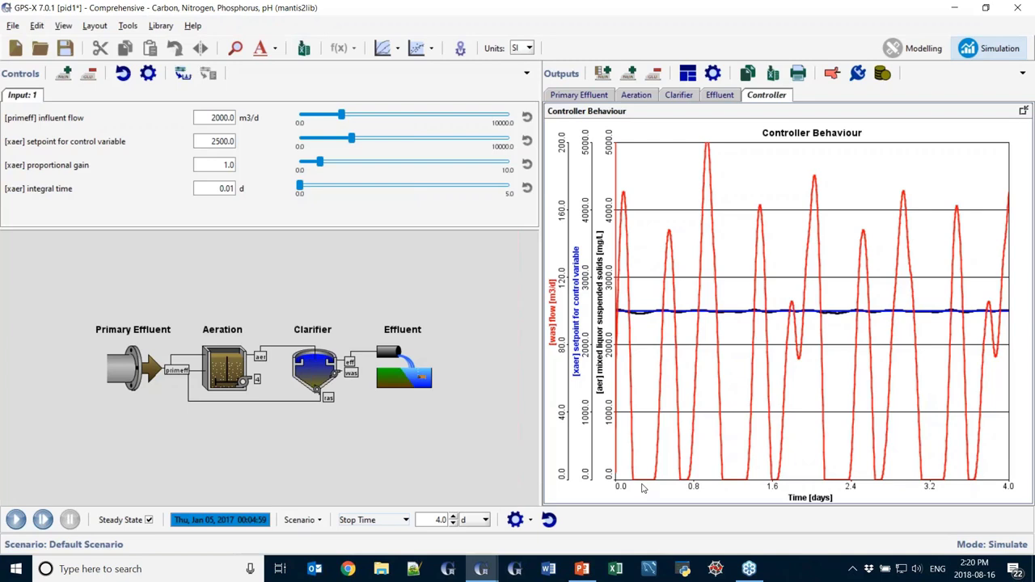
Step: Set the xaer controller's integral time to 0.1 d and rerun the simulation
double_click(208, 188)
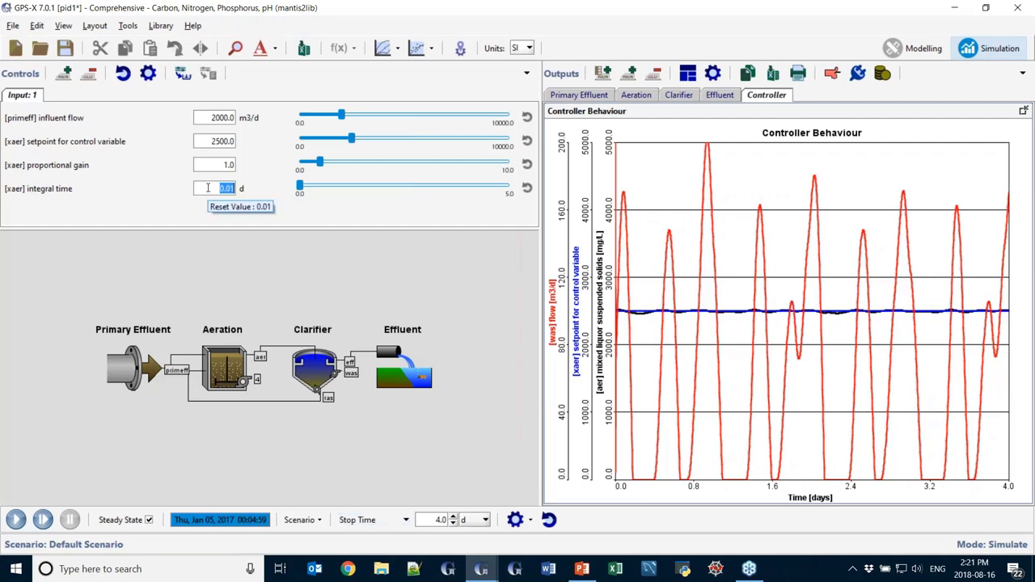
type("0.1")
key("Return")
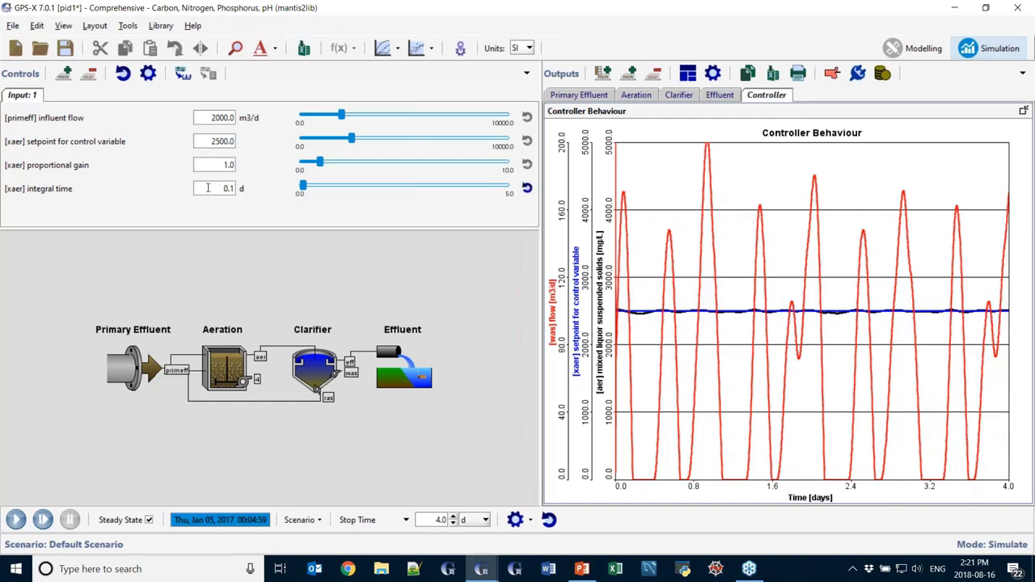
left_click(219, 188)
left_click(15, 519)
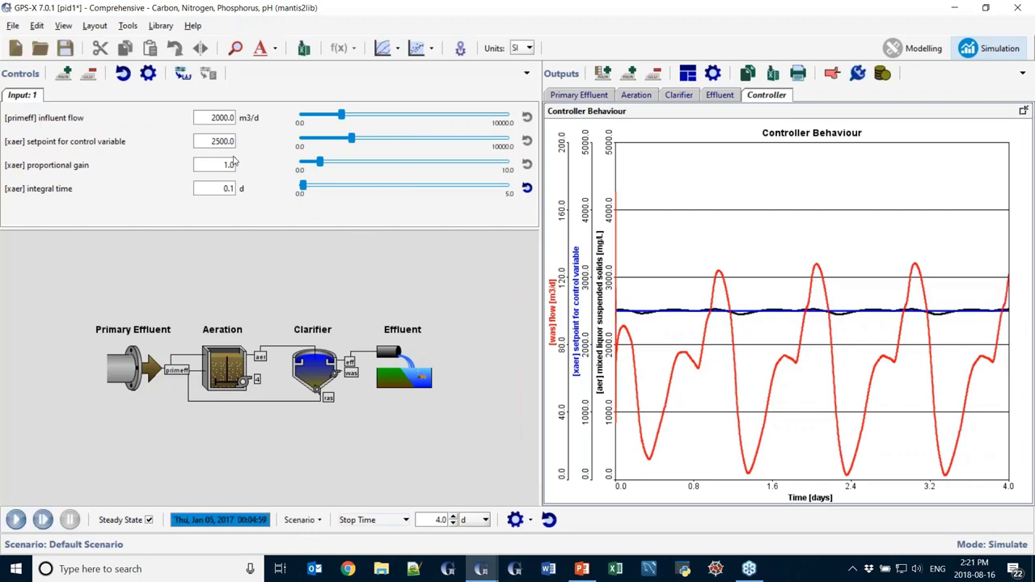
Step: Set the xaer controller's proportional gain to 0.1 and rerun the simulation
double_click(211, 165)
type("0.1")
key("Return")
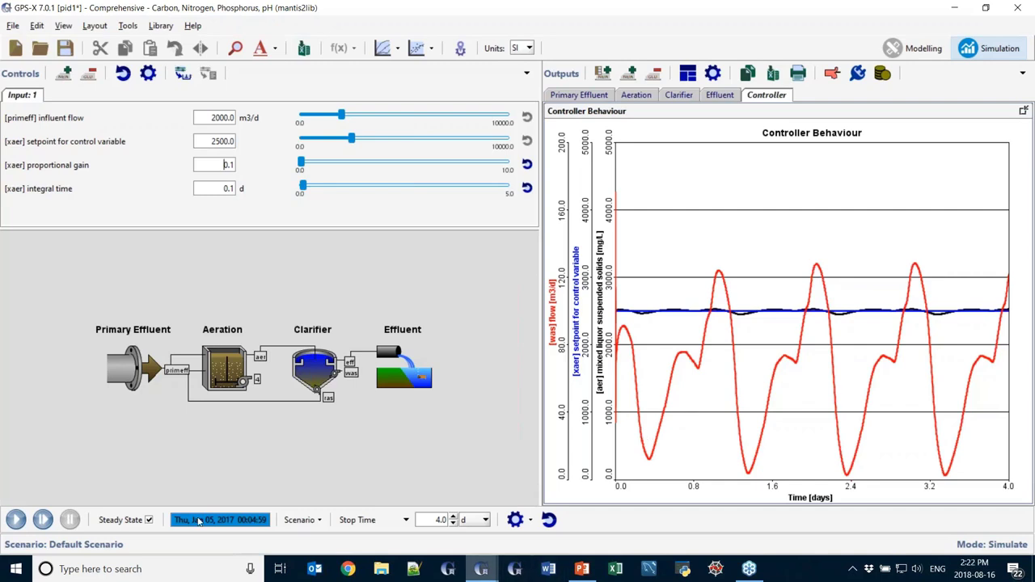
left_click(15, 525)
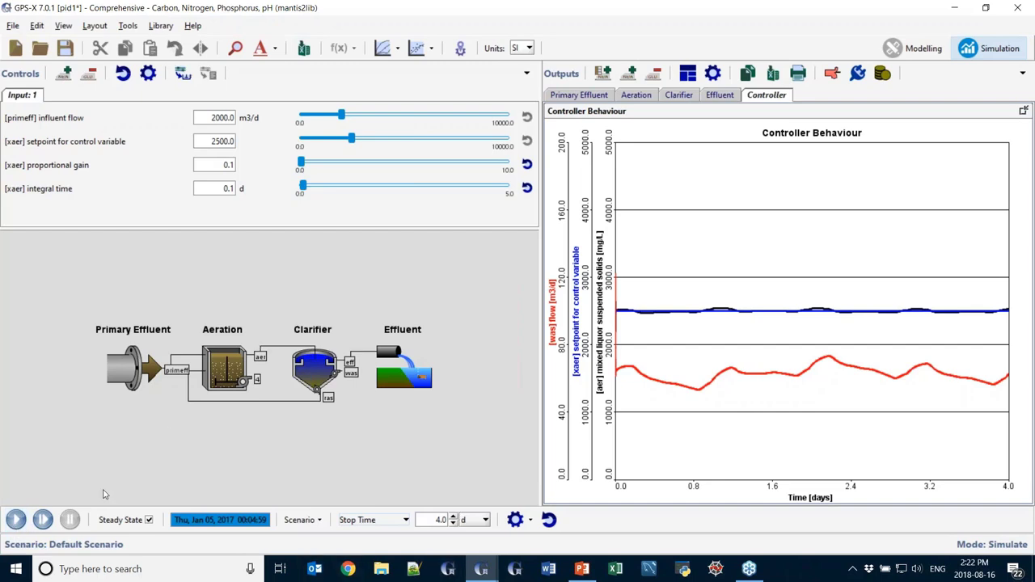
Step: Run the simulation again and raise the influent flow during the run, first to 3670 and further to 4030 m3/d
left_click(16, 519)
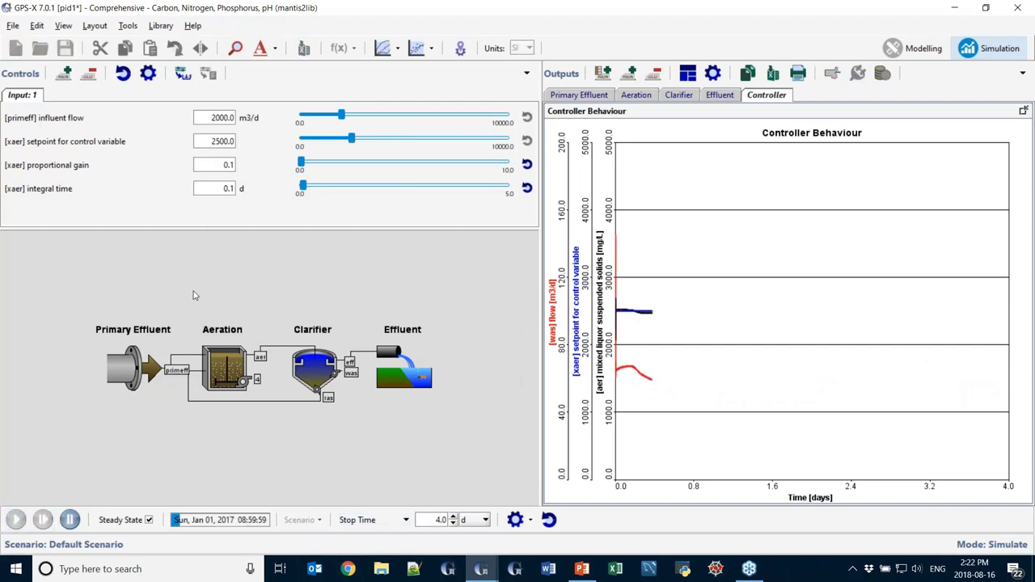
left_click_drag(341, 117, 376, 112)
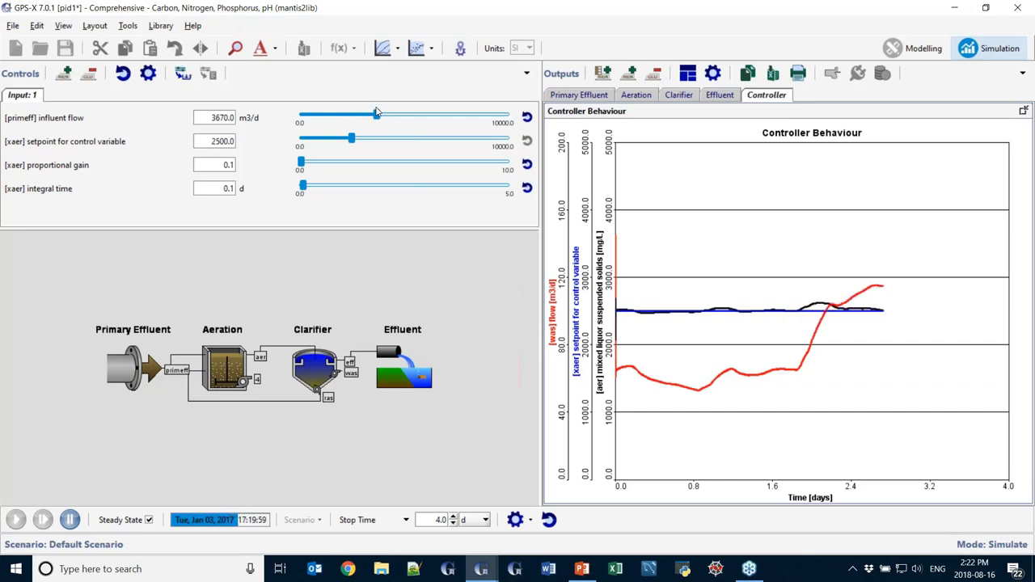
left_click_drag(376, 113, 385, 112)
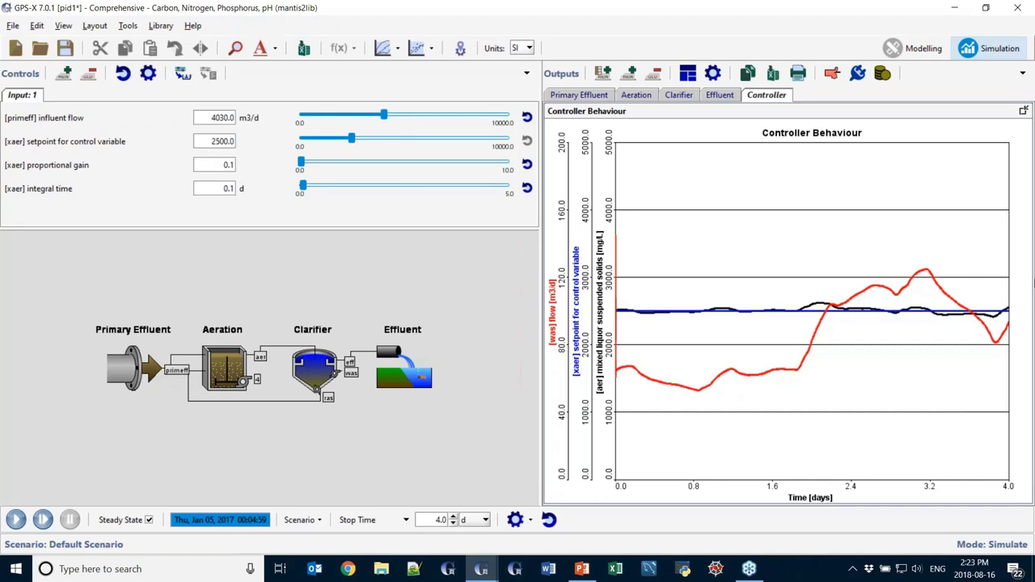
Step: Return to modelling mode and look through the available process control objects, ending back at the influent objects
left_click(924, 62)
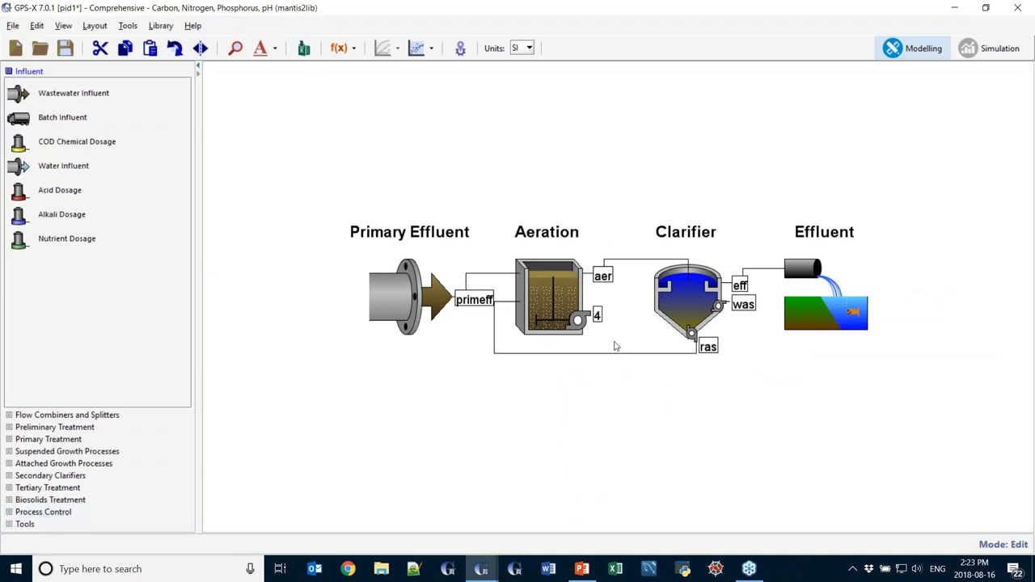
left_click(103, 512)
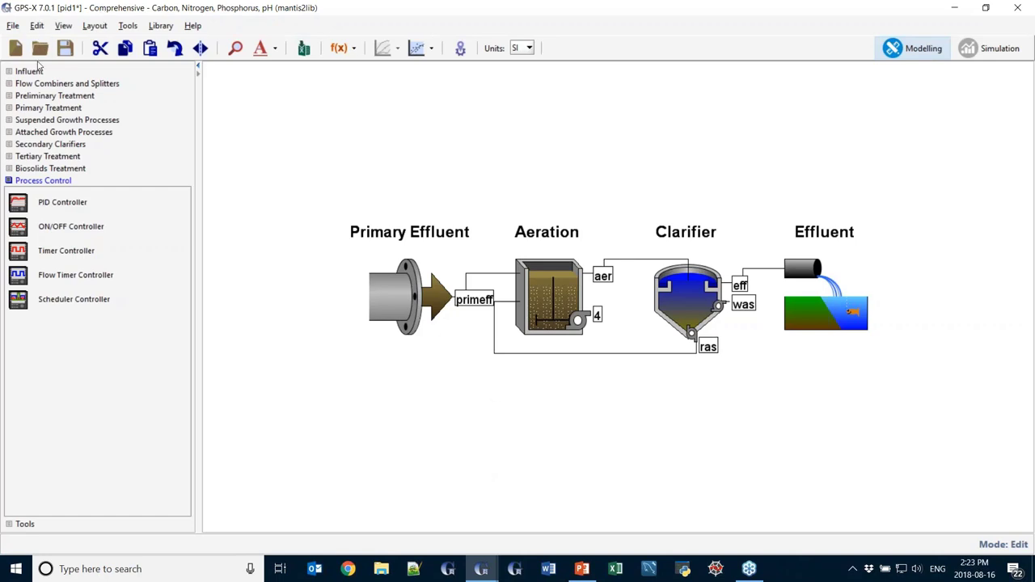
left_click(29, 72)
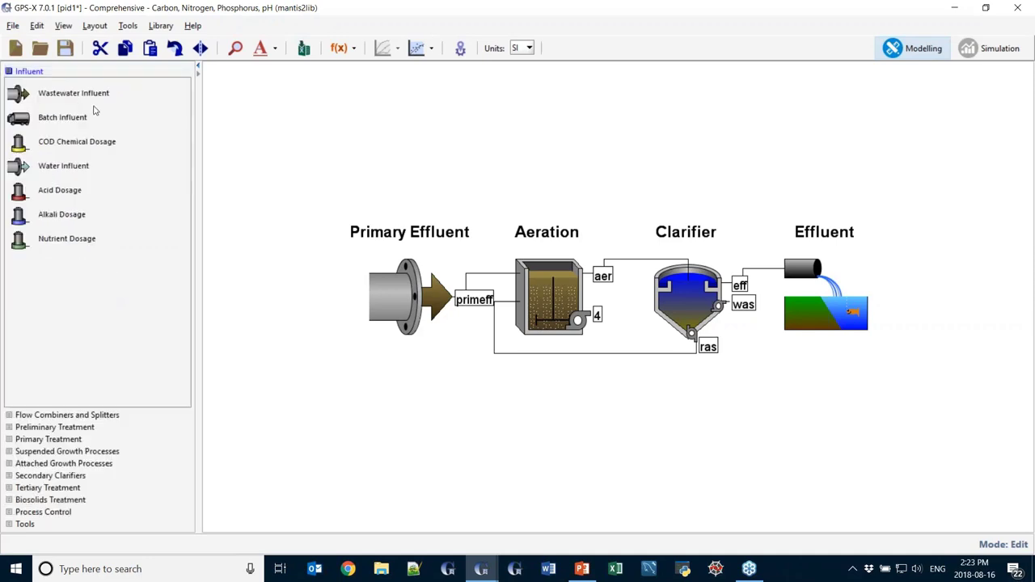
key("alt+Tab")
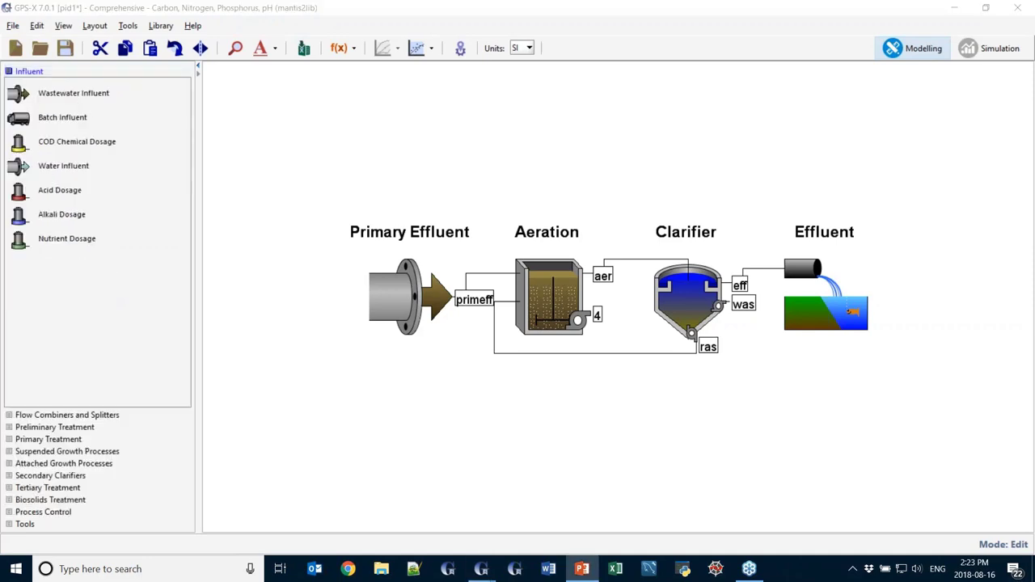
key("Right")
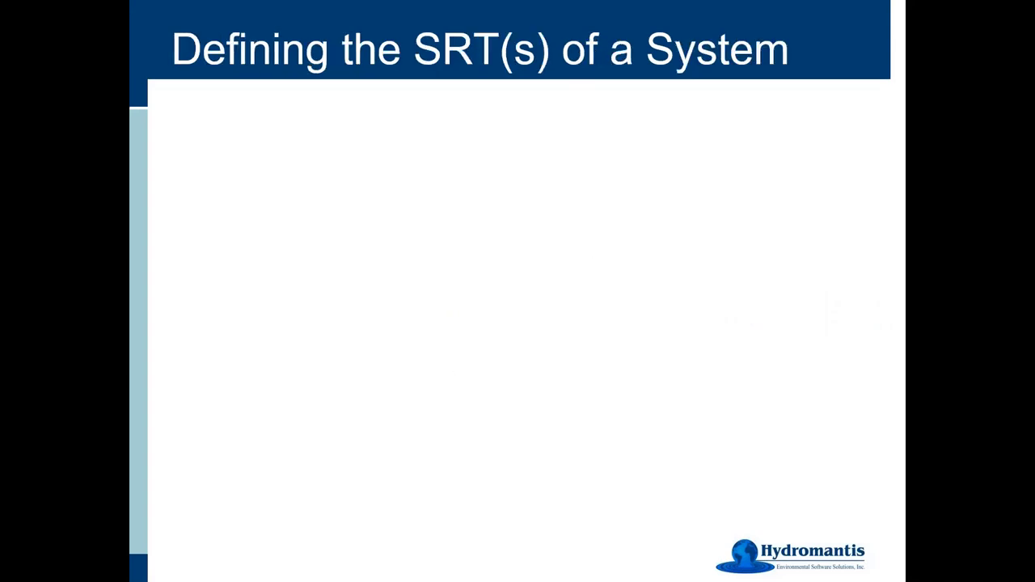
key("Right")
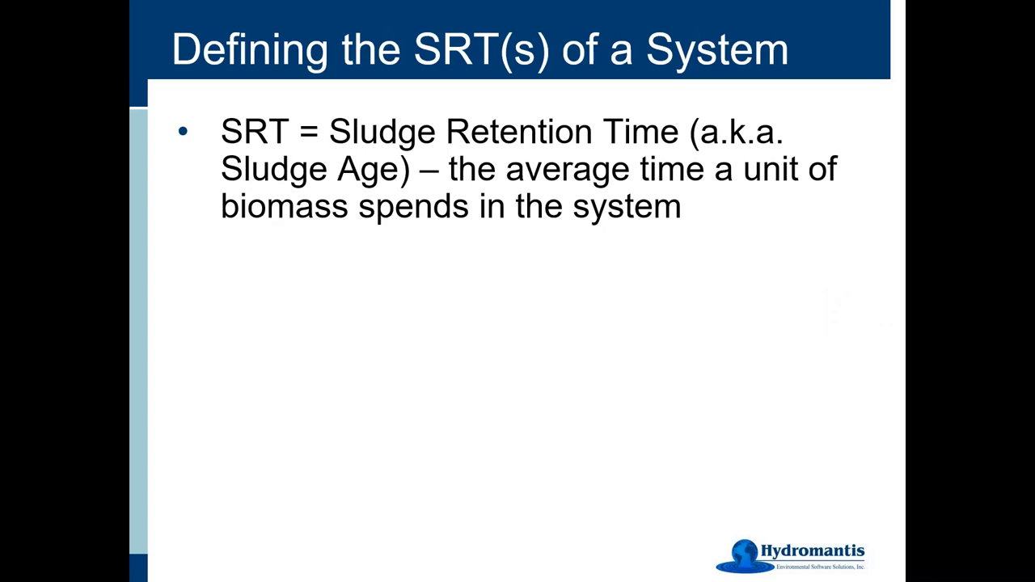
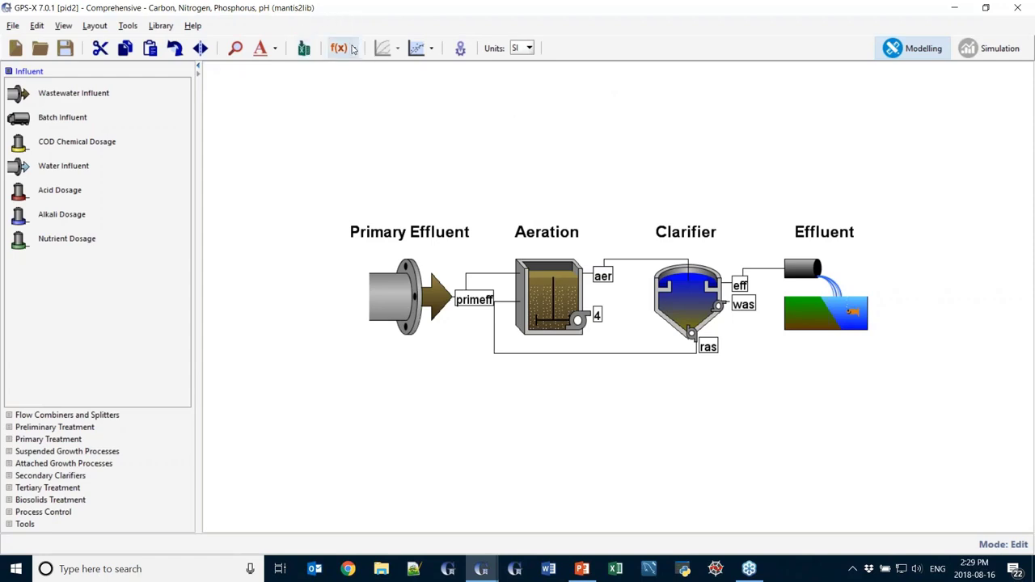
Step: Create a new solids retention time variable in the pid2 layout, entering "total" as its name
left_click(353, 48)
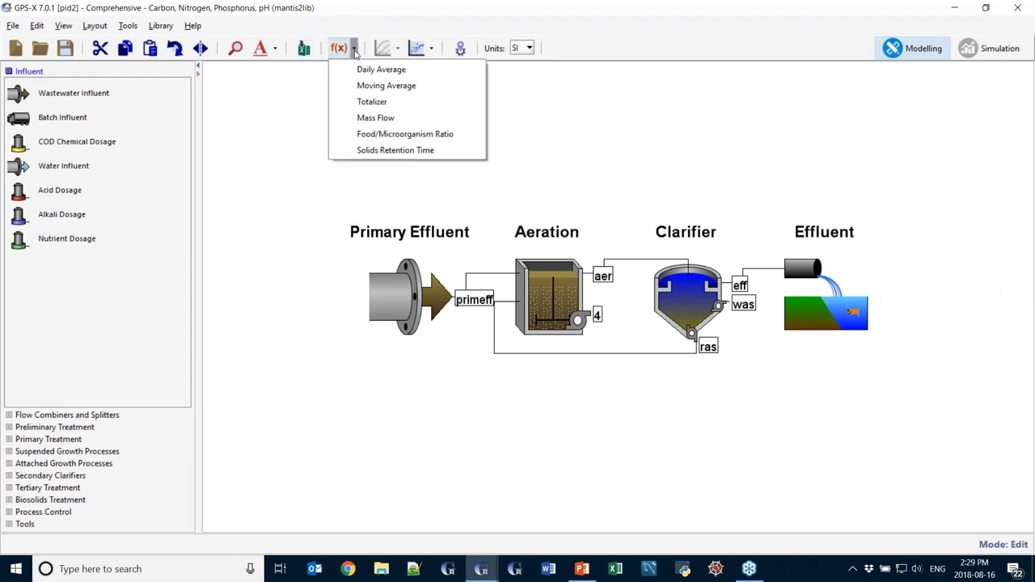
left_click(376, 155)
left_click_drag(306, 81, 370, 115)
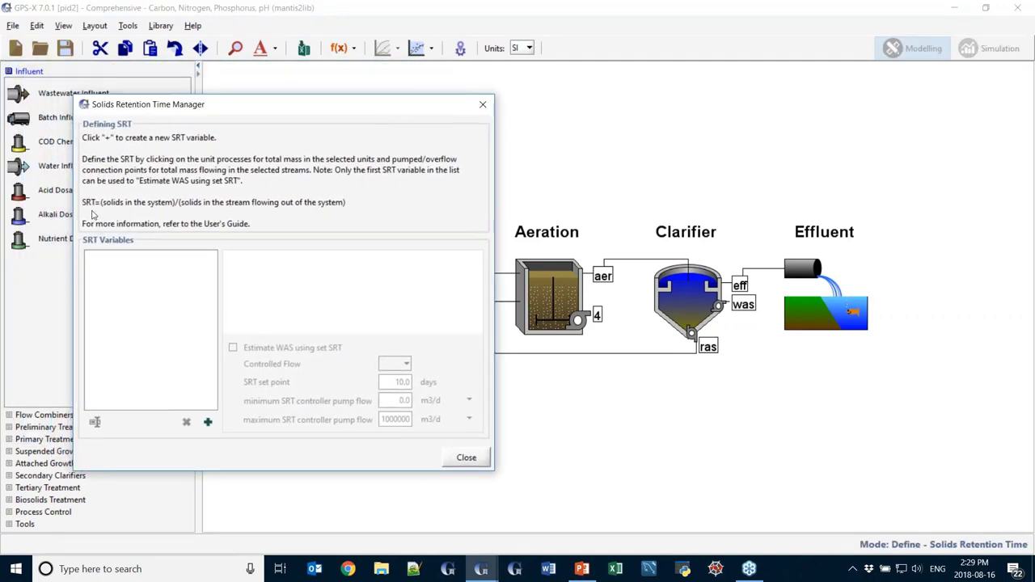
left_click(208, 422)
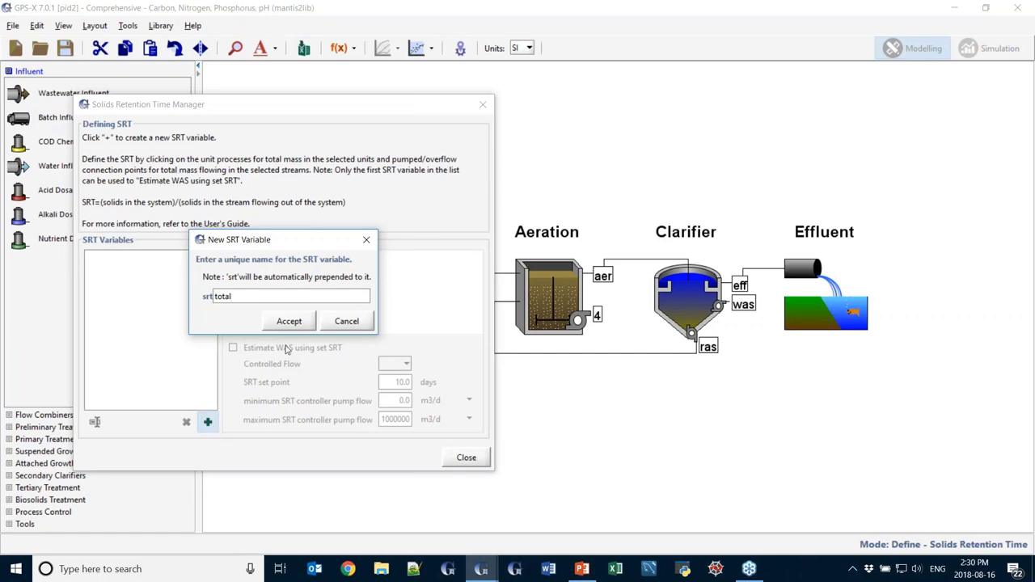
left_click(288, 322)
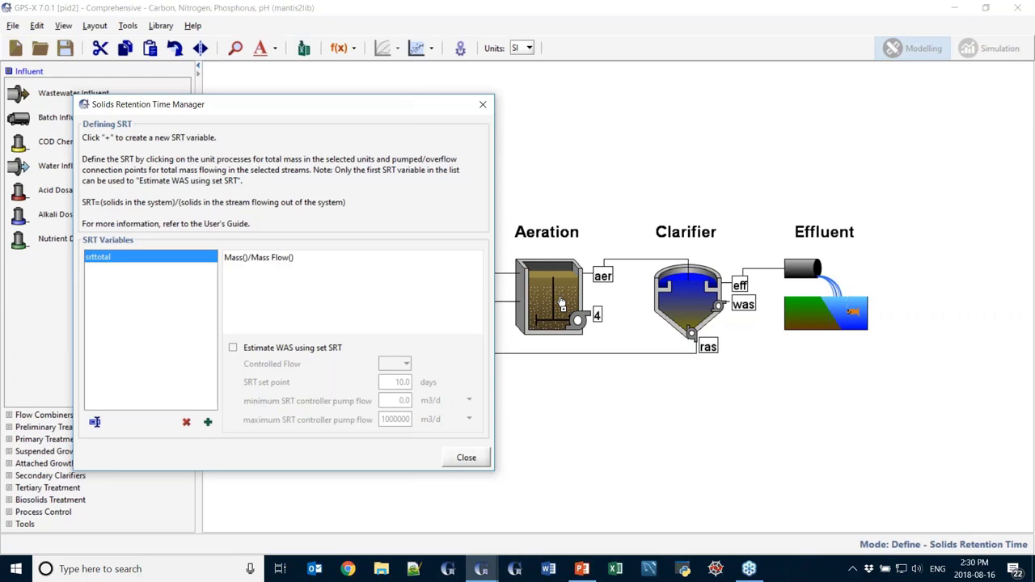
Step: Define the srttotal variable as the aeration tank's solids mass over the mass flow of the clarifier's was stream
left_click(563, 291)
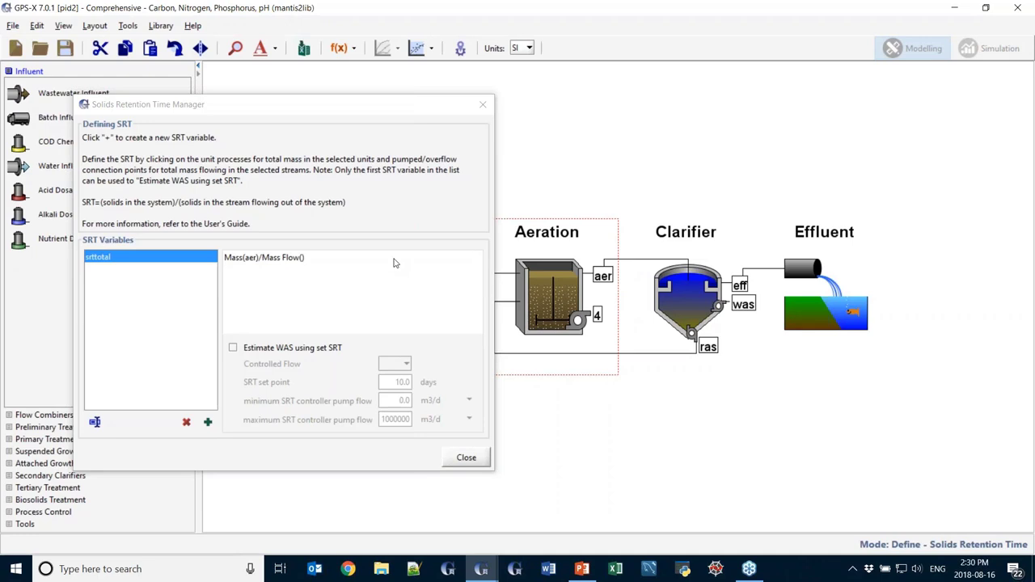
left_click(738, 304)
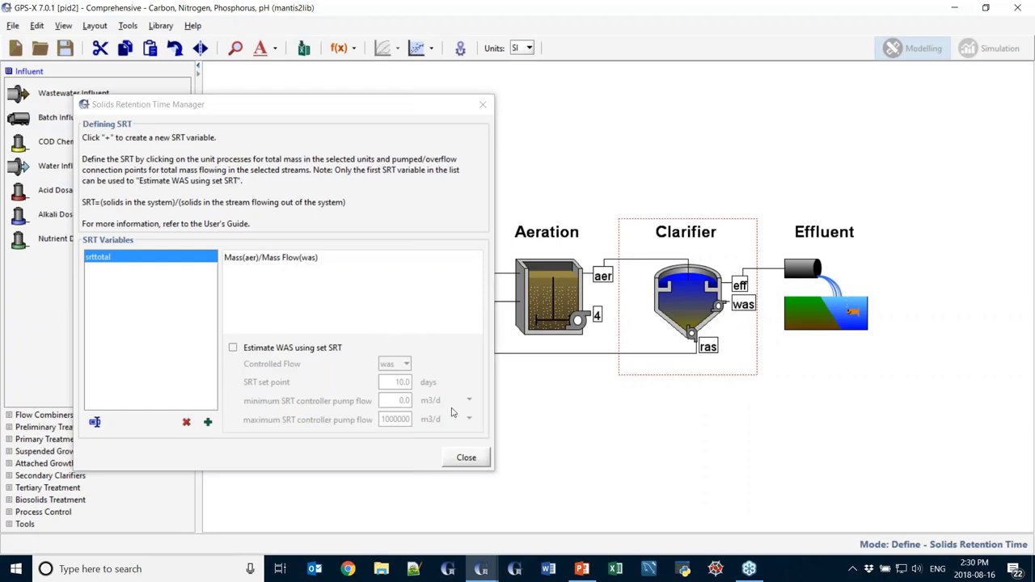
left_click(465, 458)
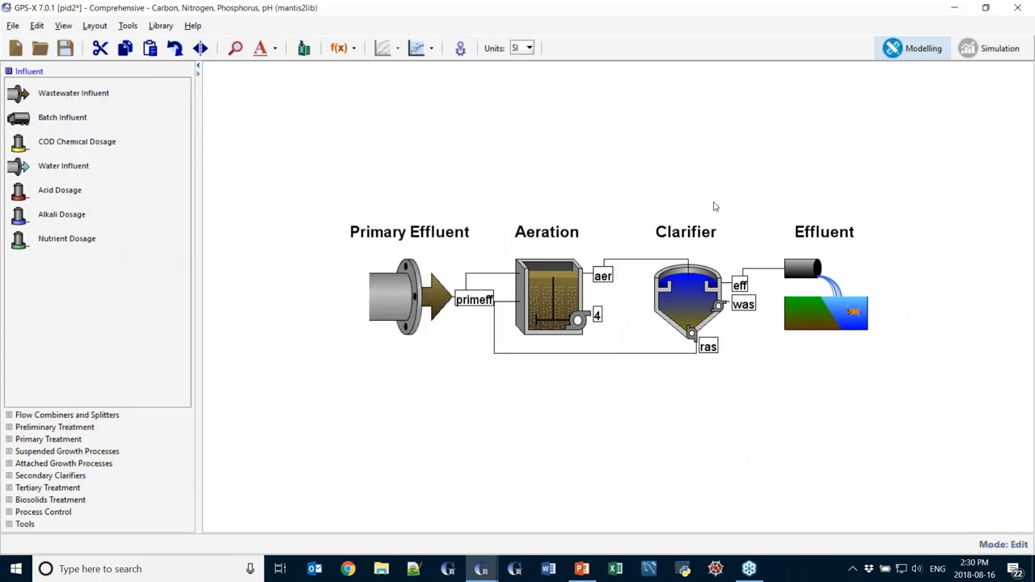
Step: Save the layout, build the model in simulation mode and show the Controller outputs
left_click(60, 50)
left_click(991, 48)
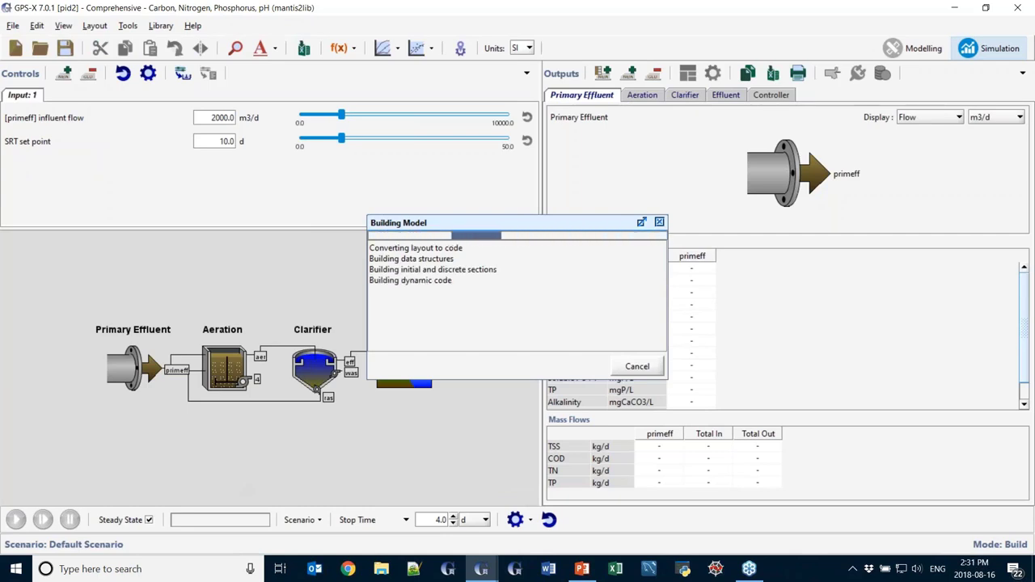
left_click(784, 96)
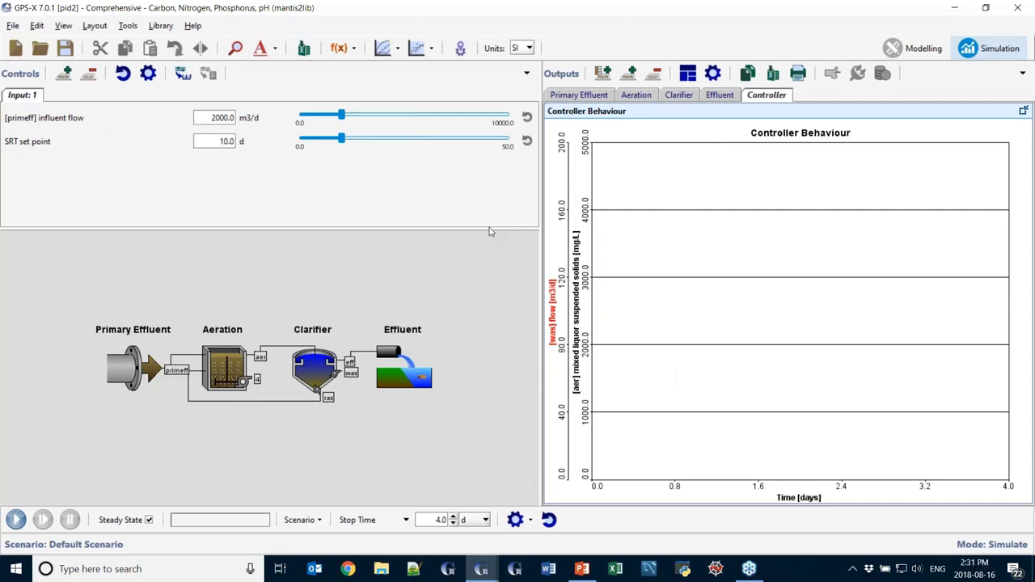
Step: Add the srttotal solids retention time variable to the Controller Behaviour graph
left_click(354, 50)
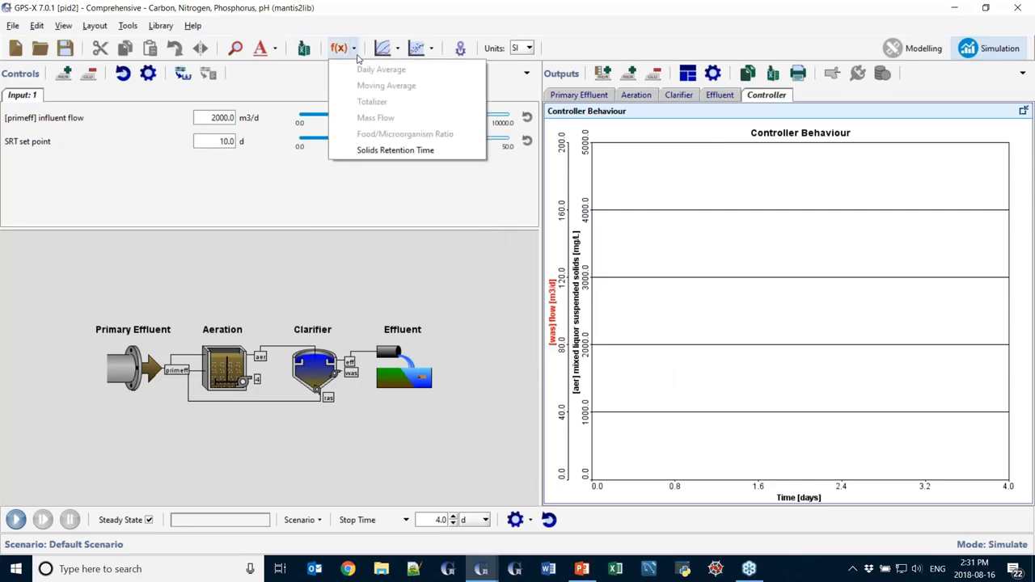
left_click(389, 151)
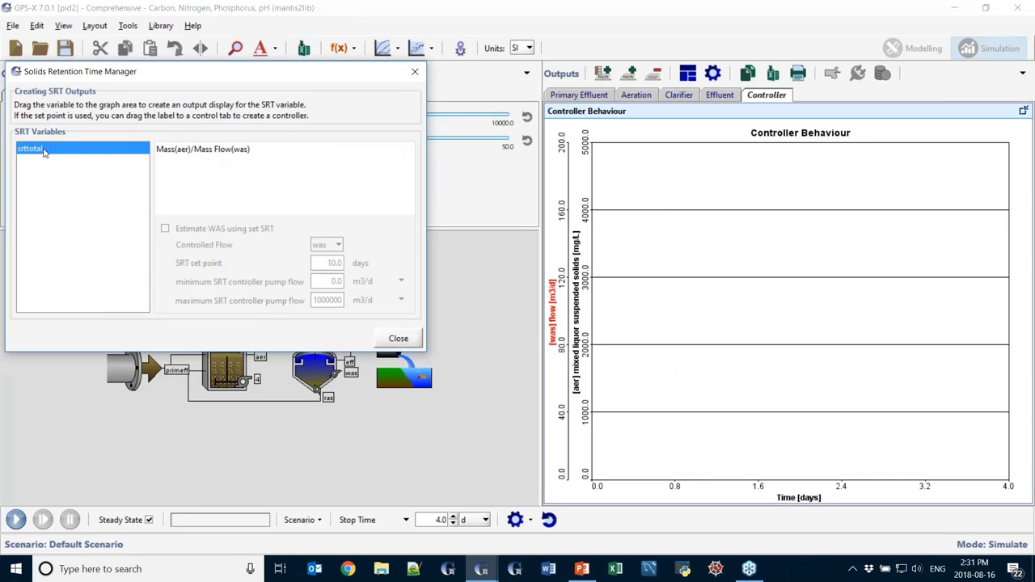
left_click_drag(45, 152, 797, 315)
left_click(395, 338)
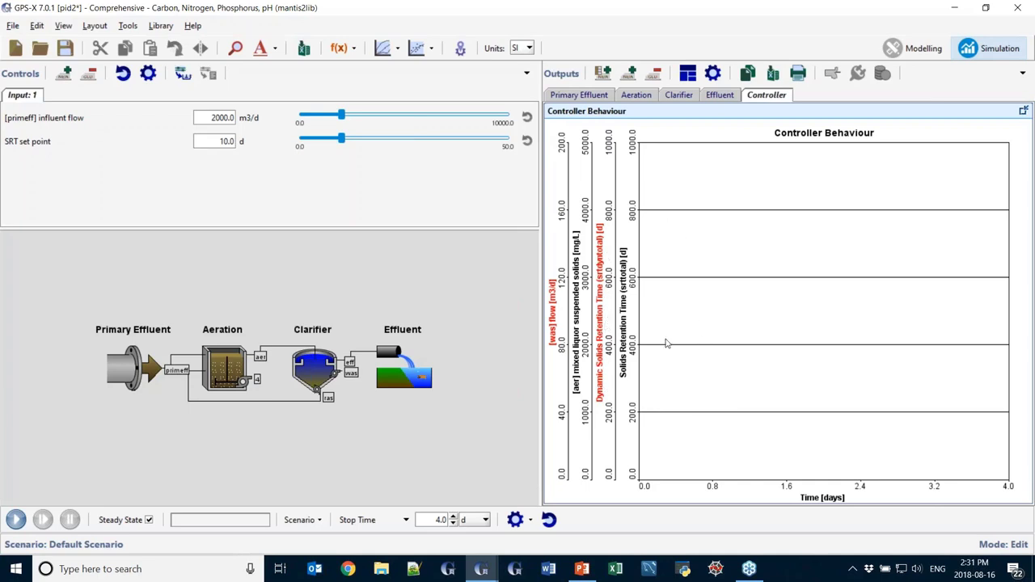
Step: Remove the dynamic solids retention time from the Controller Behaviour graph and set the srttotal maximum to 50 d
left_click(714, 74)
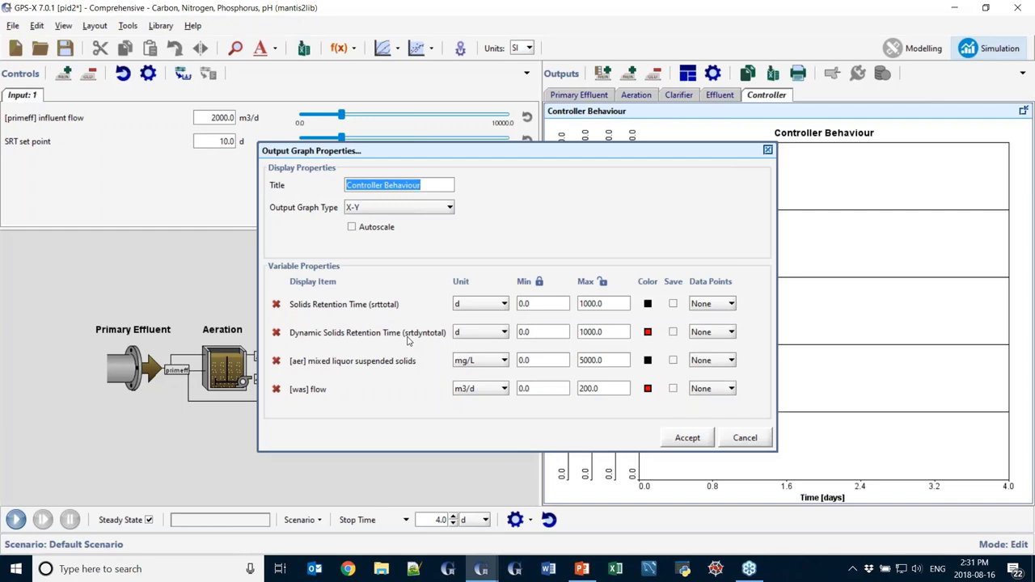
left_click(275, 332)
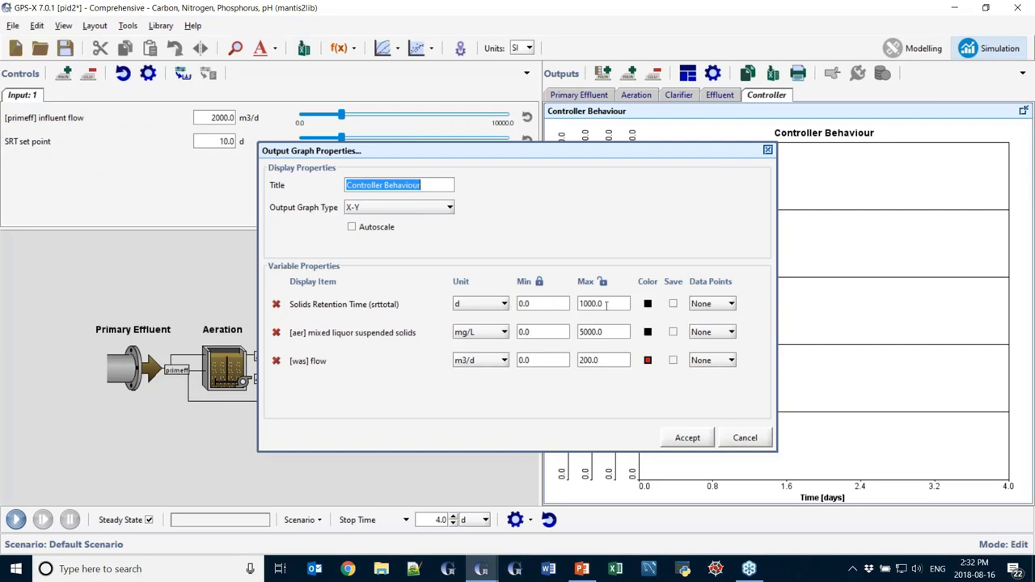
left_click_drag(606, 304, 566, 304)
type("50")
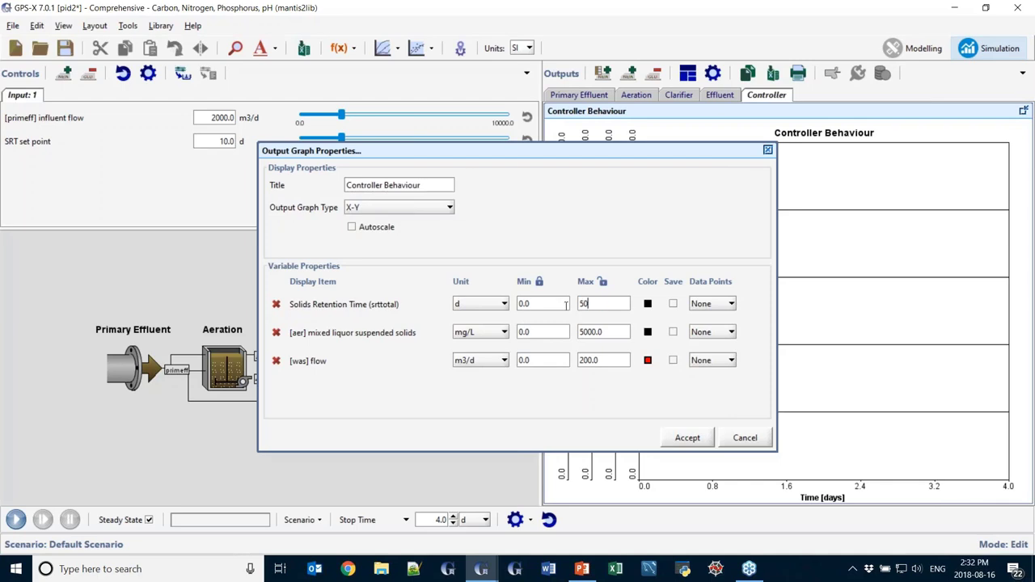
Step: Colour the srttotal curve blue, apply the graph properties and run the simulation
left_click(648, 304)
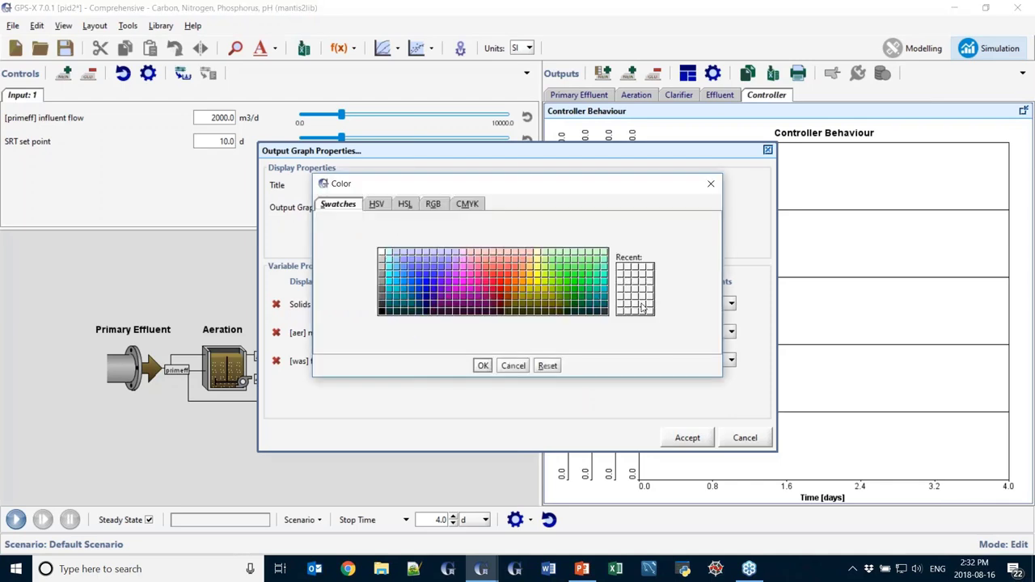
left_click(431, 295)
left_click(483, 365)
left_click(686, 439)
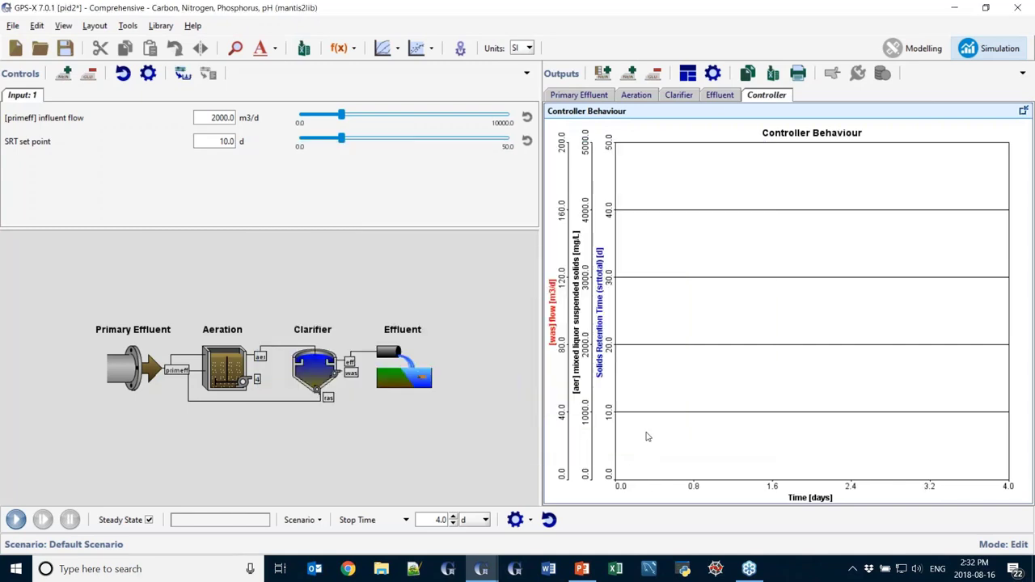
left_click(16, 520)
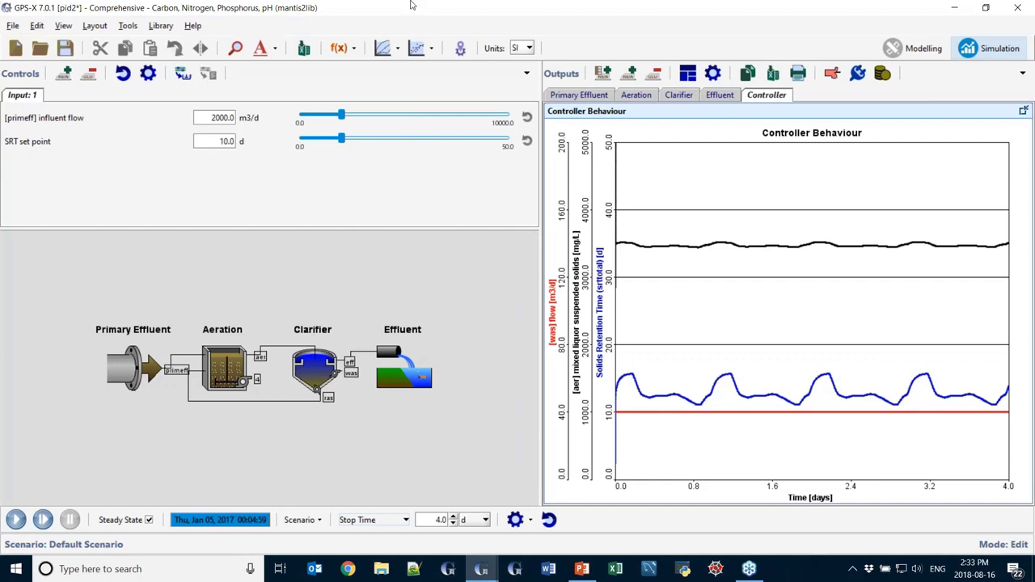
key("alt+Tab")
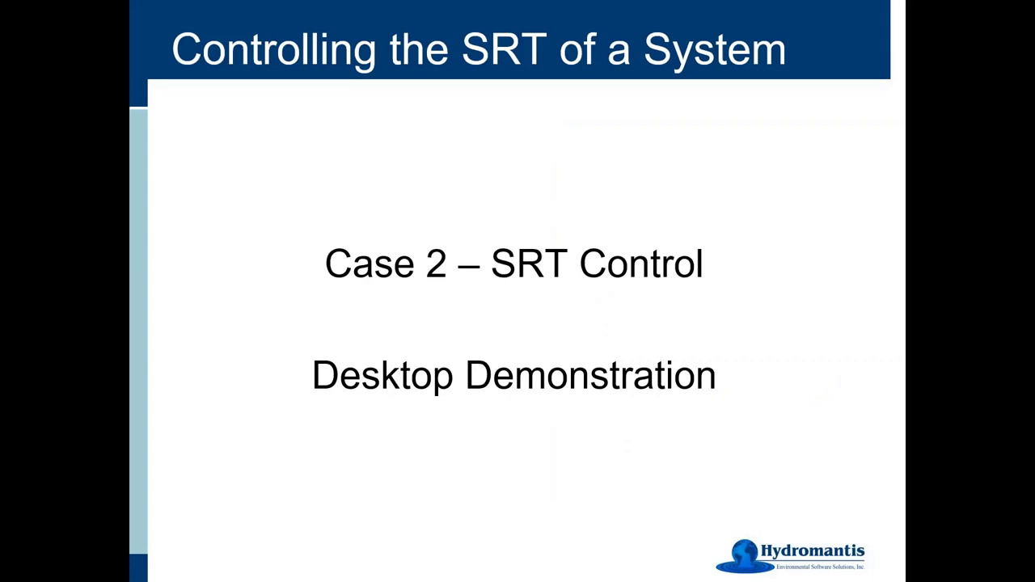
key("Right")
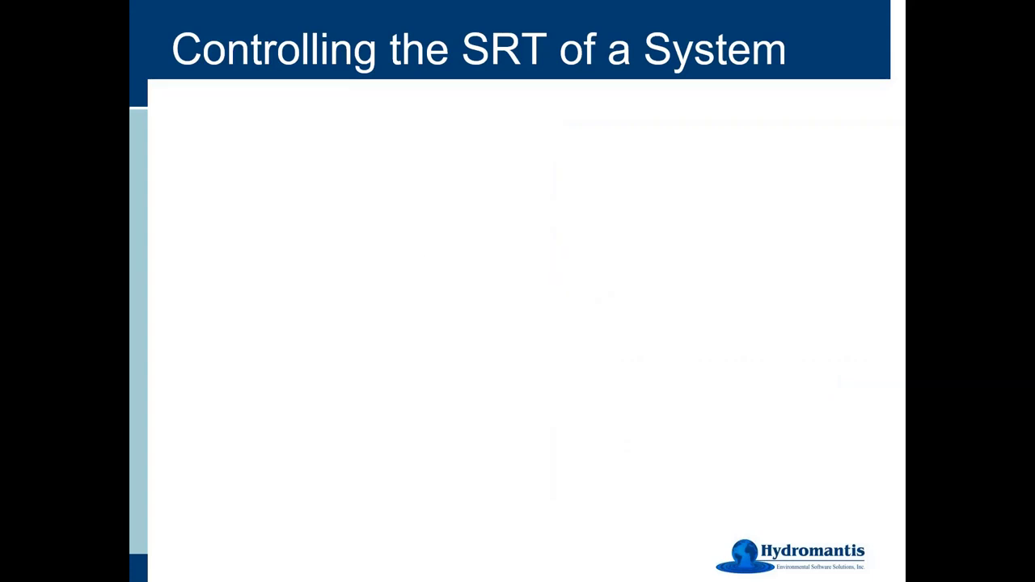
key("Right")
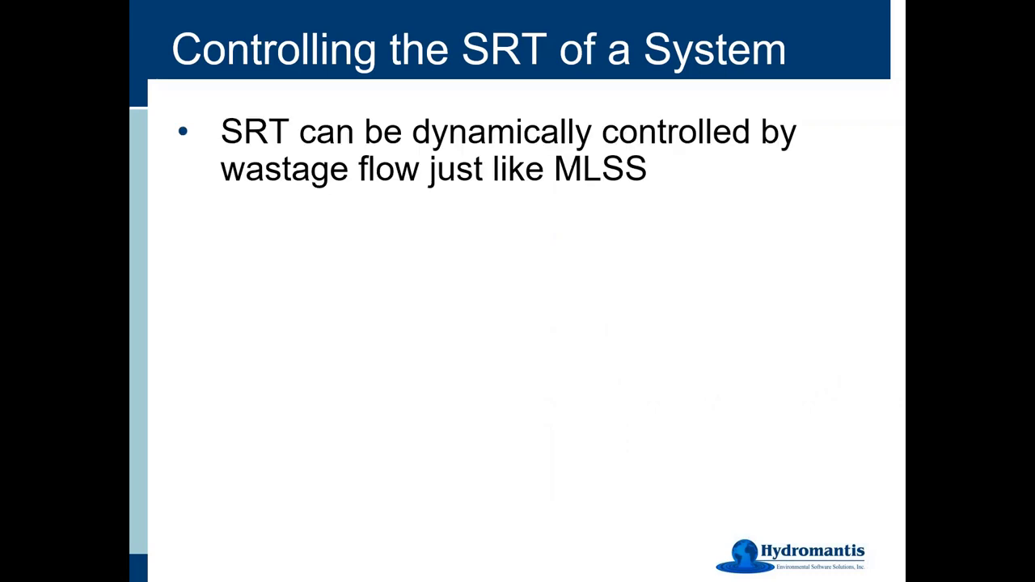